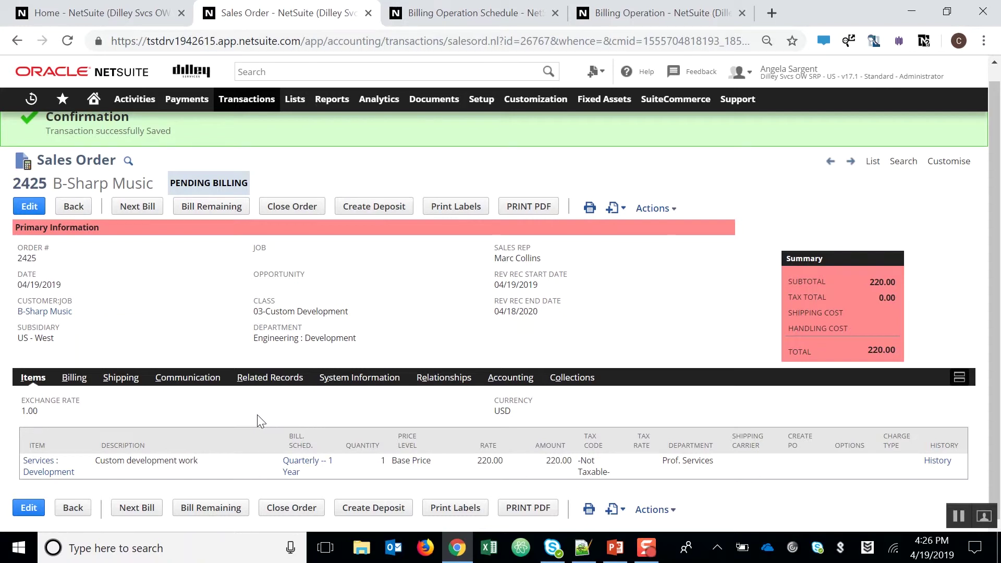
Check the sales order's billing schedule and enlarge the description box of the Monthly Billing - US billing operation schedule.
{"action": "left_click", "coordinate": [74, 377]}
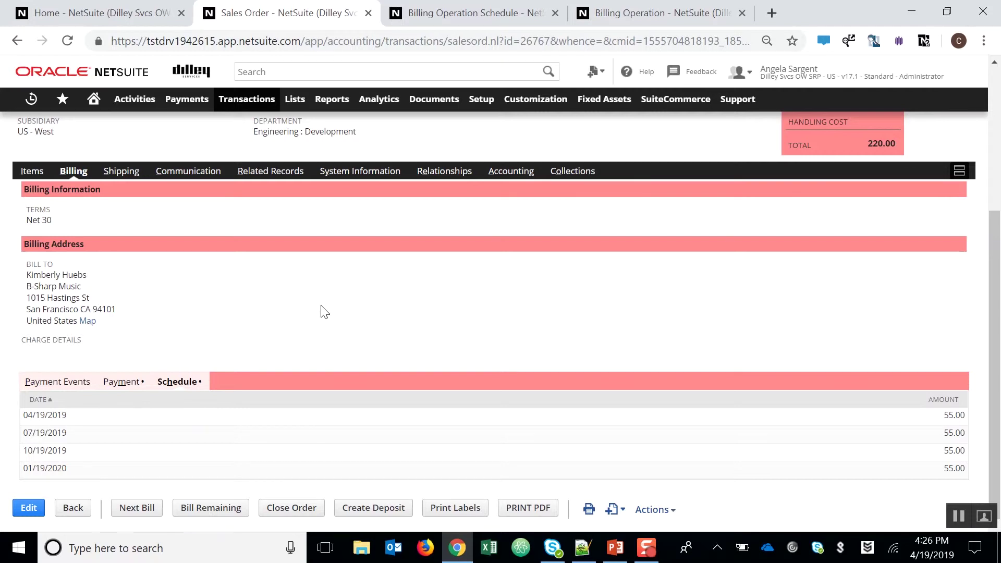
{"action": "left_click", "coordinate": [466, 17]}
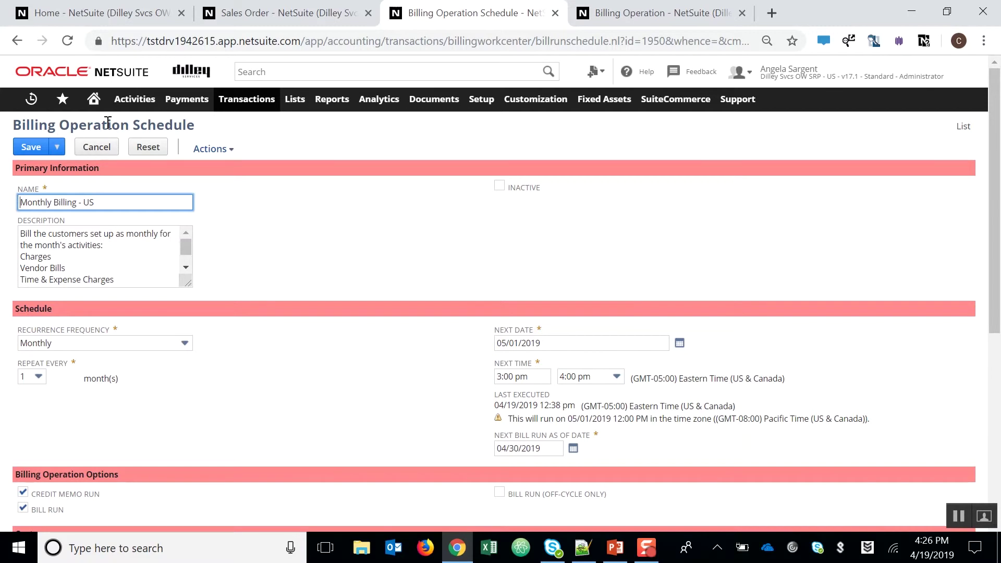
{"action": "left_click_drag", "start_coordinate": [115, 202], "coordinate": [9, 205]}
{"action": "left_click", "coordinate": [109, 204]}
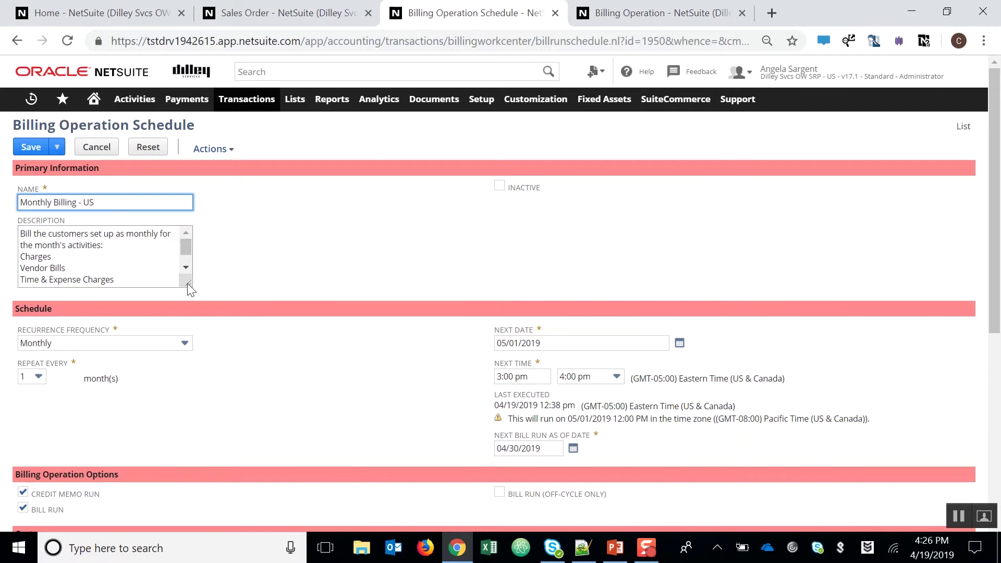
{"action": "left_click_drag", "start_coordinate": [187, 283], "coordinate": [223, 315]}
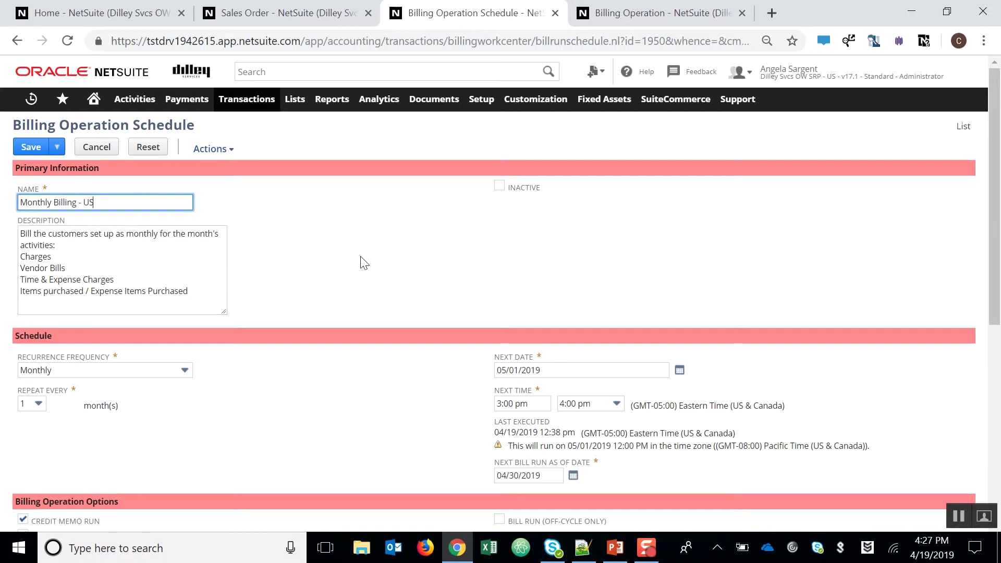
Review the available recurrence frequency options for the billing operation schedule without changing the selection.
{"action": "scroll", "coordinate": [352, 252], "scroll_direction": "down", "scroll_amount": 1}
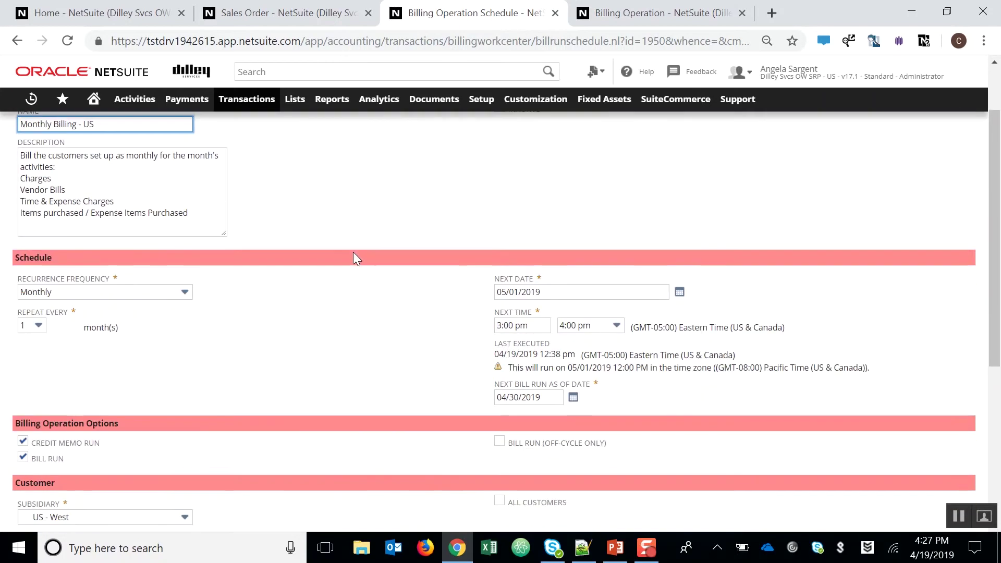
{"action": "left_click", "coordinate": [178, 292]}
{"action": "left_click_drag", "start_coordinate": [188, 348], "coordinate": [185, 331]}
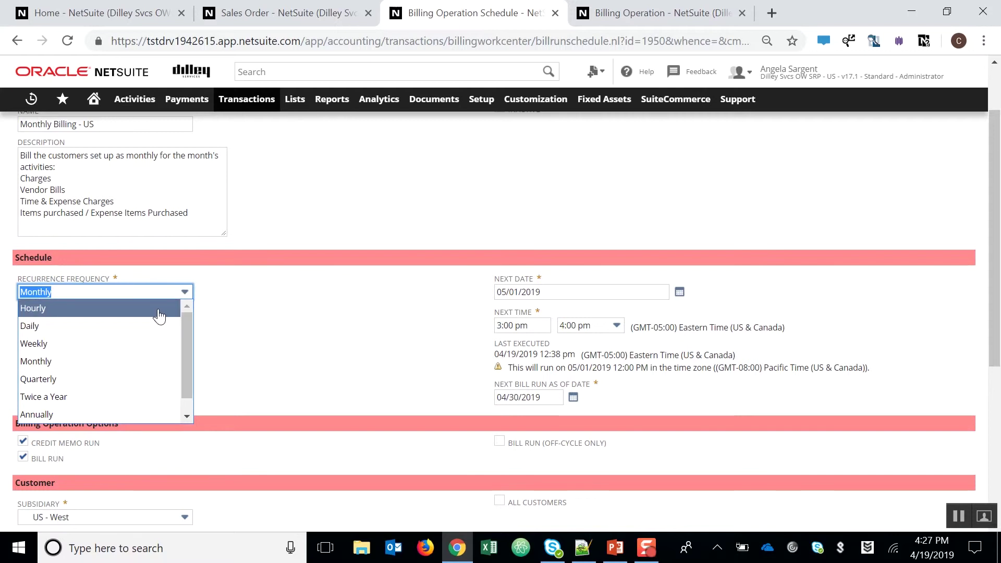
{"action": "left_click_drag", "start_coordinate": [186, 322], "coordinate": [186, 340]}
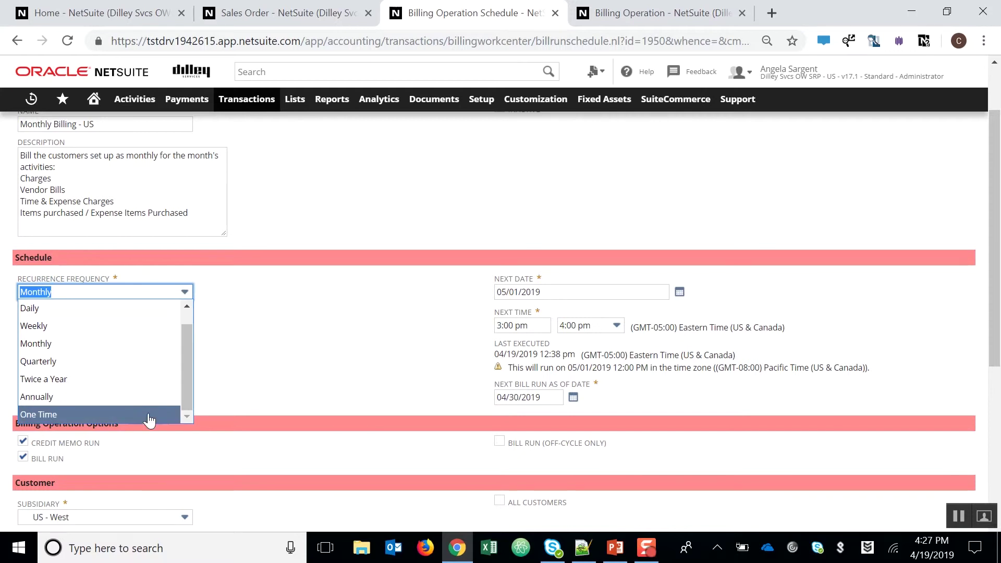
{"action": "left_click_drag", "start_coordinate": [183, 357], "coordinate": [198, 338]}
{"action": "left_click", "coordinate": [254, 316]}
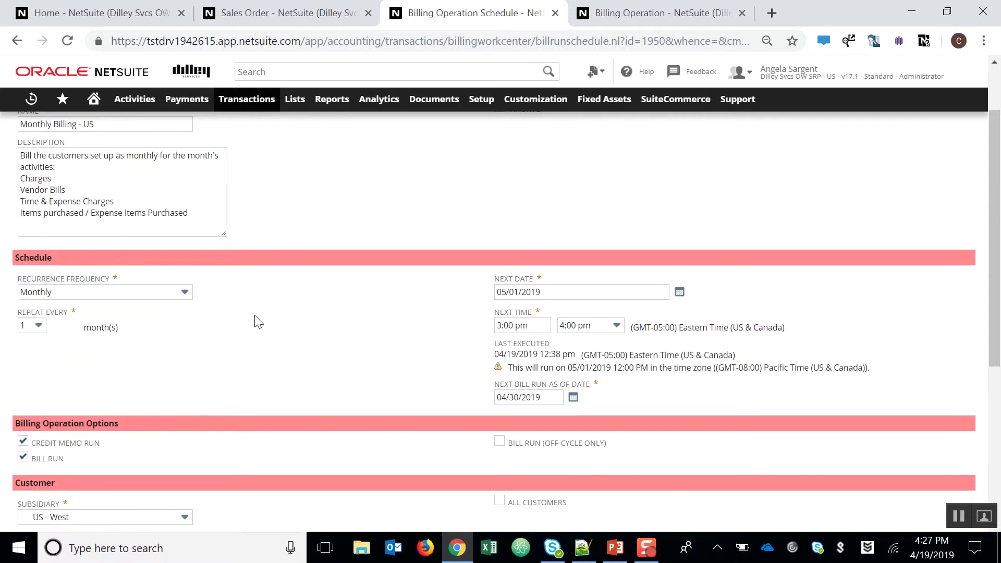
Review the choices for how many months pass between repeats of the billing schedule.
{"action": "left_click", "coordinate": [36, 334]}
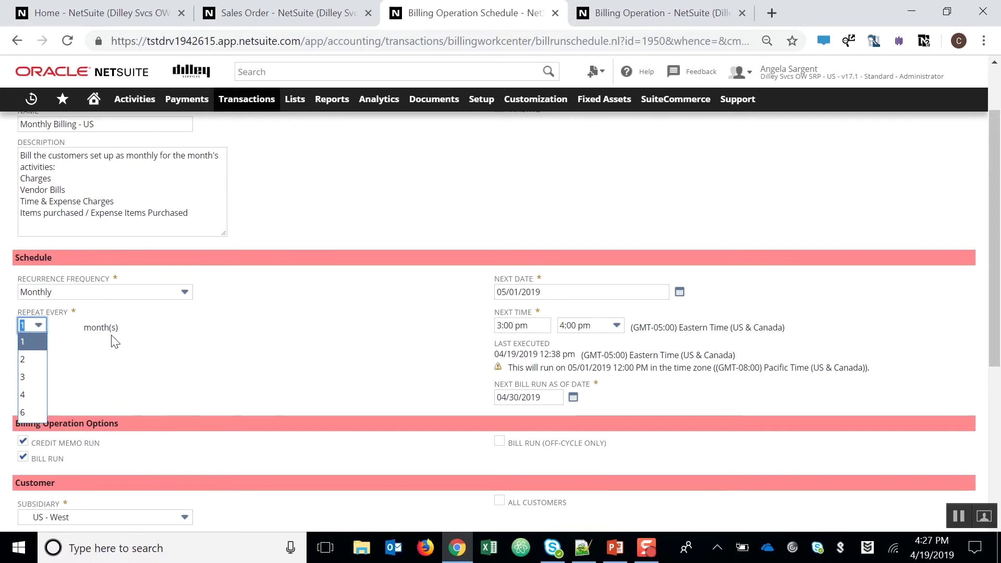
{"action": "left_click_drag", "start_coordinate": [84, 327], "coordinate": [117, 329]}
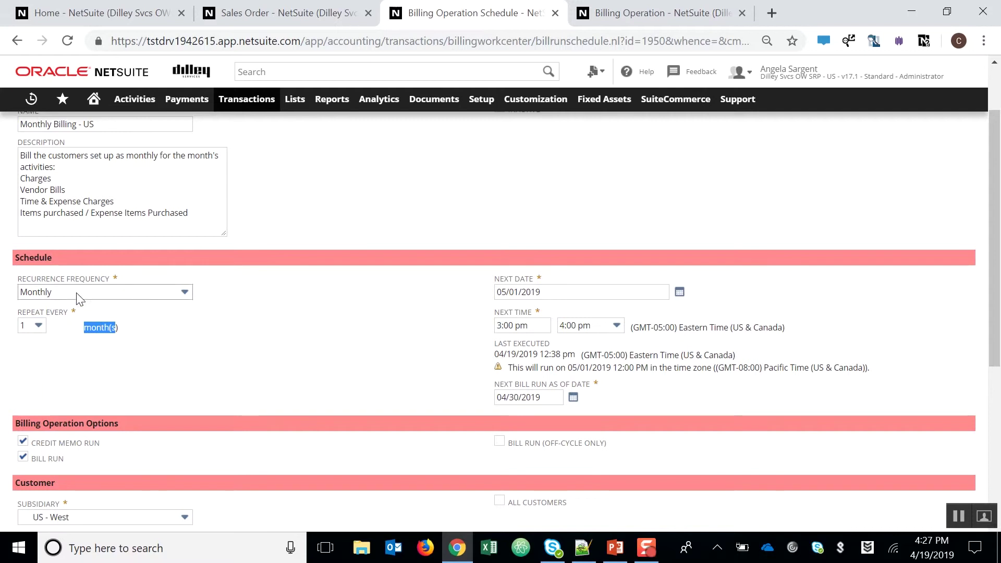
{"action": "left_click", "coordinate": [41, 331]}
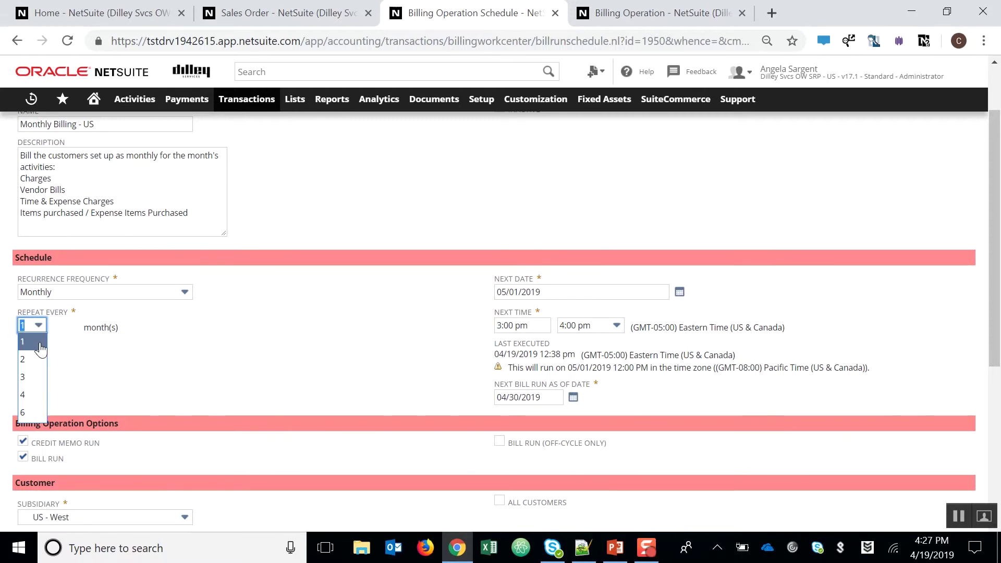
{"action": "left_click", "coordinate": [128, 339]}
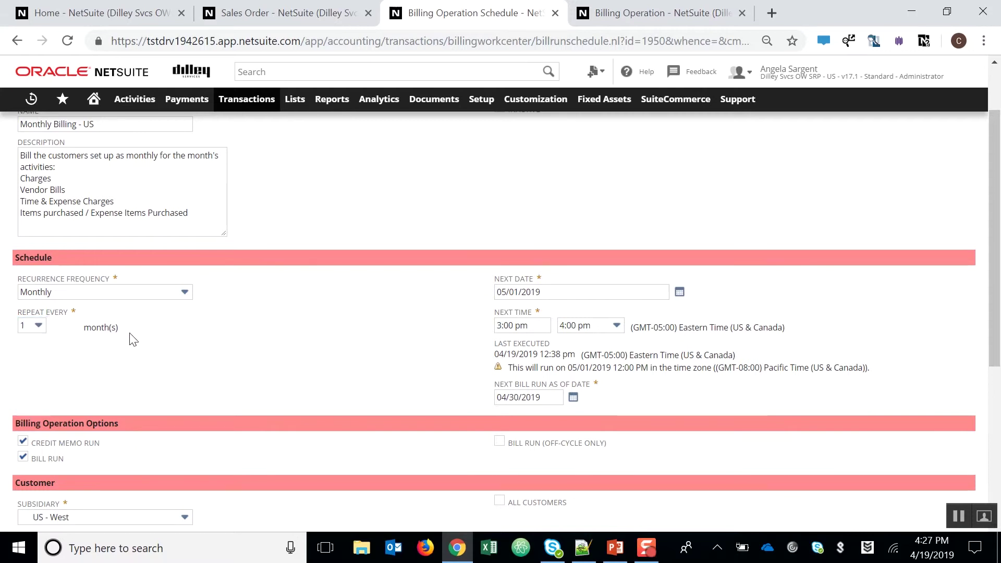
Review the schedule's next date, next time and next bill run as-of date.
{"action": "left_click_drag", "start_coordinate": [558, 292], "coordinate": [495, 294]}
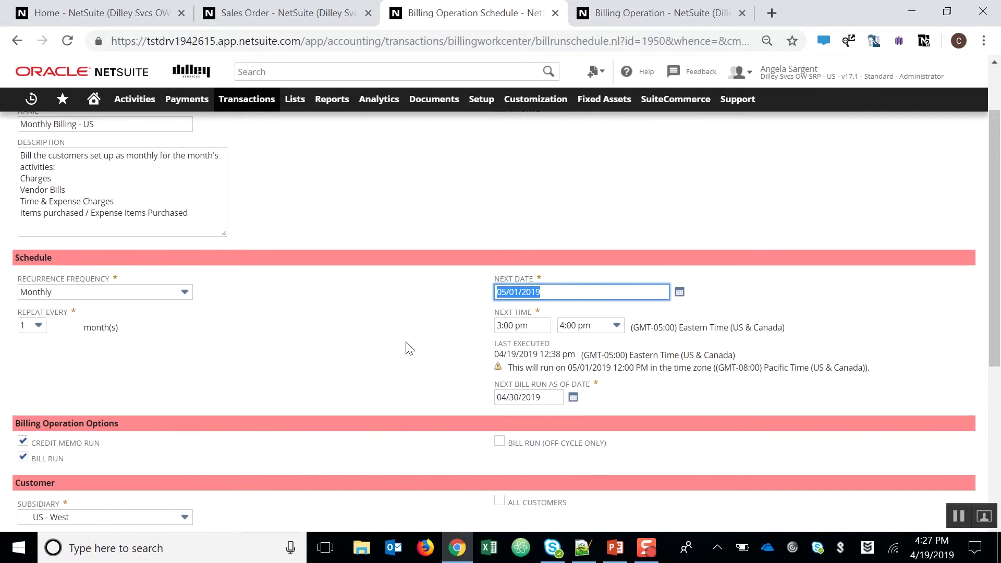
{"action": "left_click", "coordinate": [534, 325]}
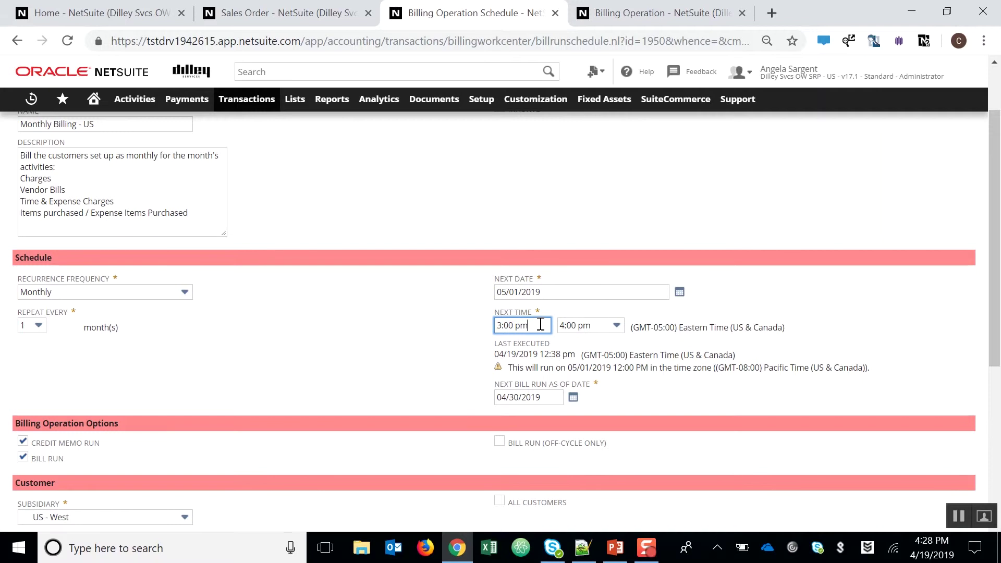
{"action": "left_click", "coordinate": [550, 397]}
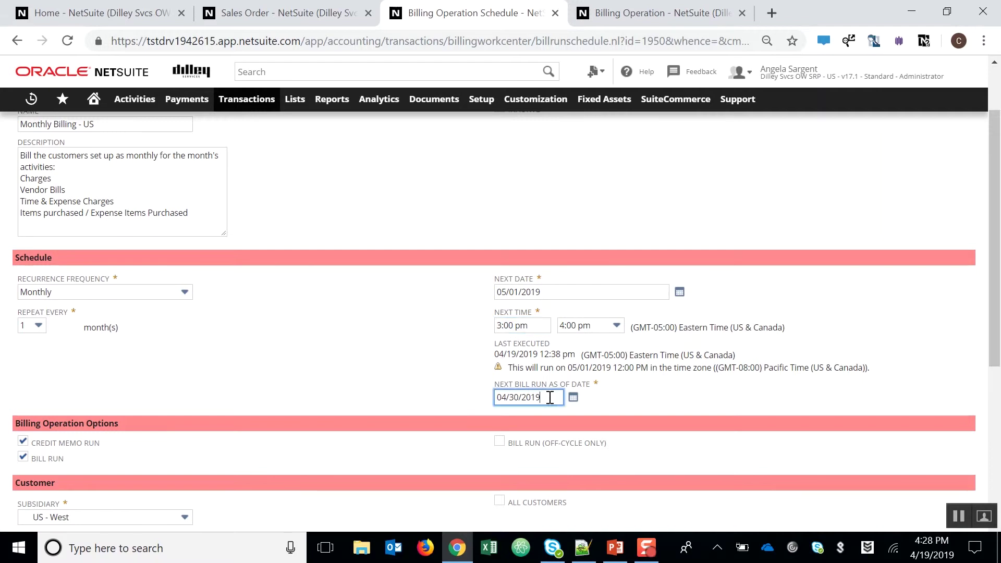
{"action": "left_click", "coordinate": [338, 302]}
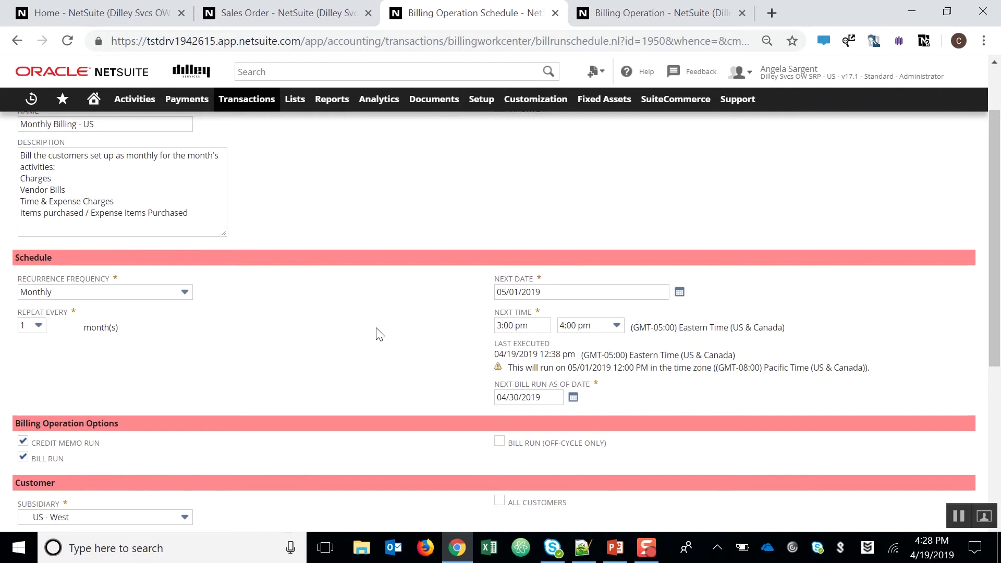
Examine the schedule's billing operation options, subsidiary, customer group and the billables, including sales orders.
{"action": "scroll", "coordinate": [376, 328], "scroll_direction": "down", "scroll_amount": 1}
{"action": "scroll", "coordinate": [373, 334], "scroll_direction": "down", "scroll_amount": 1}
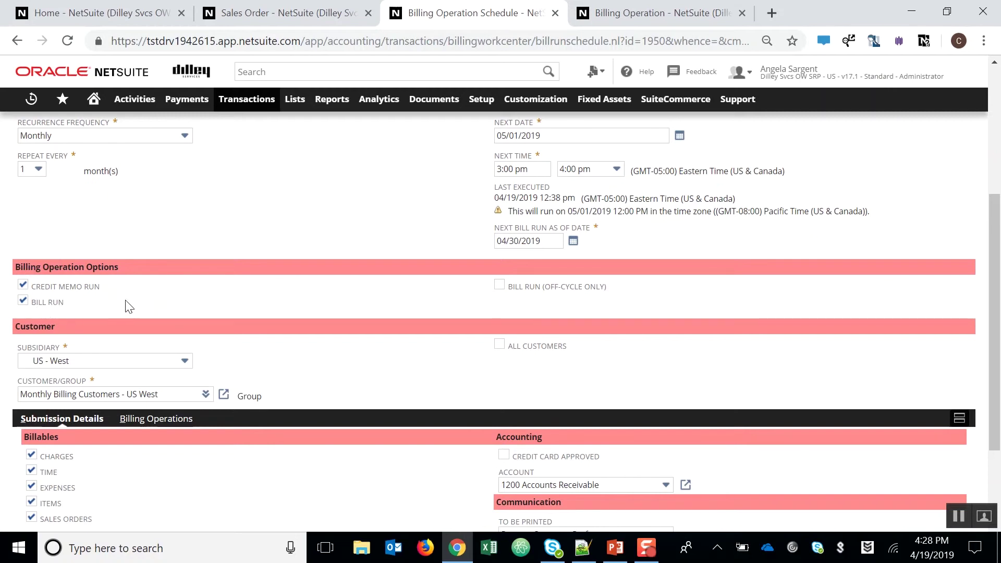
{"action": "scroll", "coordinate": [270, 290], "scroll_direction": "down", "scroll_amount": 1}
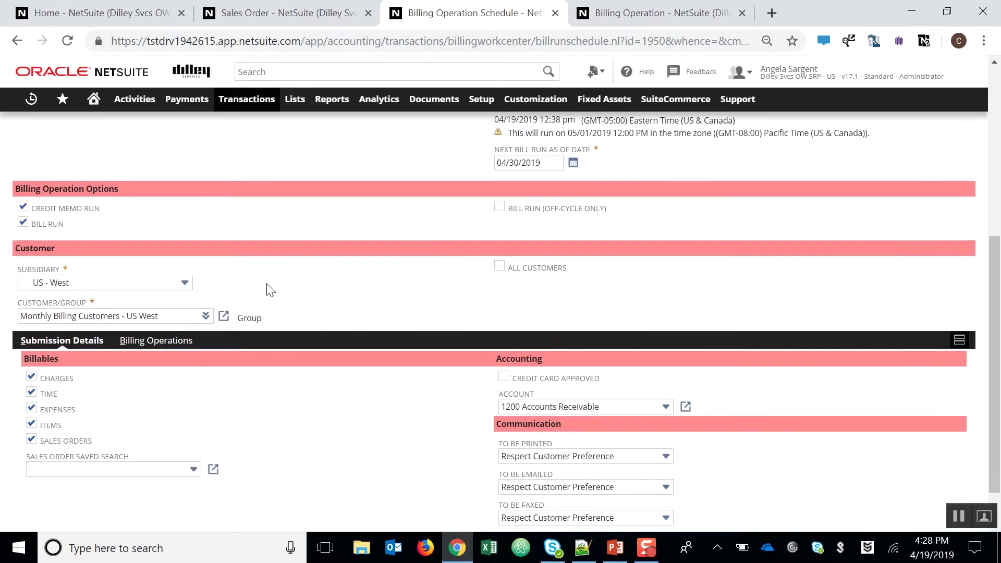
{"action": "scroll", "coordinate": [293, 279], "scroll_direction": "down", "scroll_amount": 1}
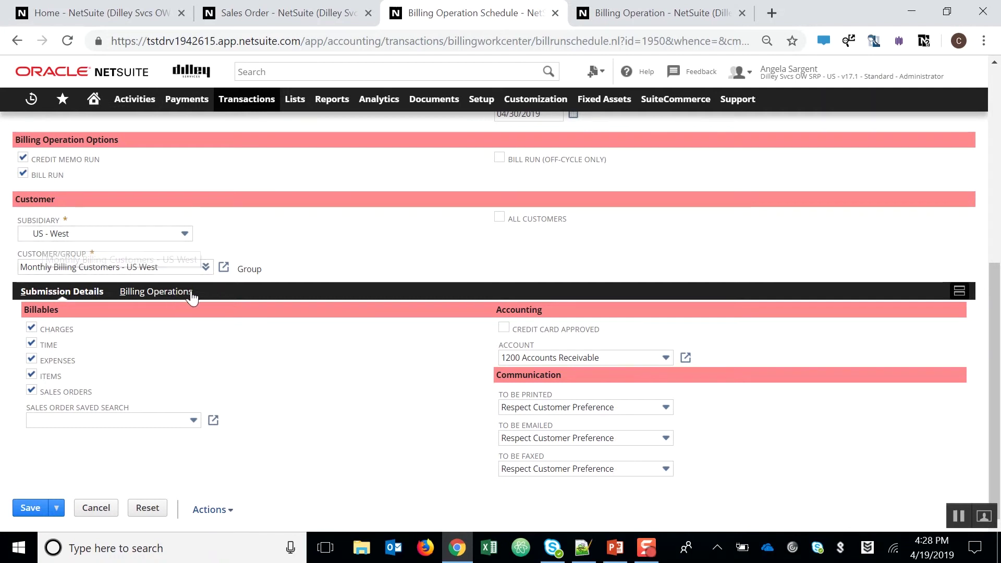
{"action": "left_click", "coordinate": [183, 269]}
{"action": "left_click_drag", "start_coordinate": [184, 268], "coordinate": [20, 268]}
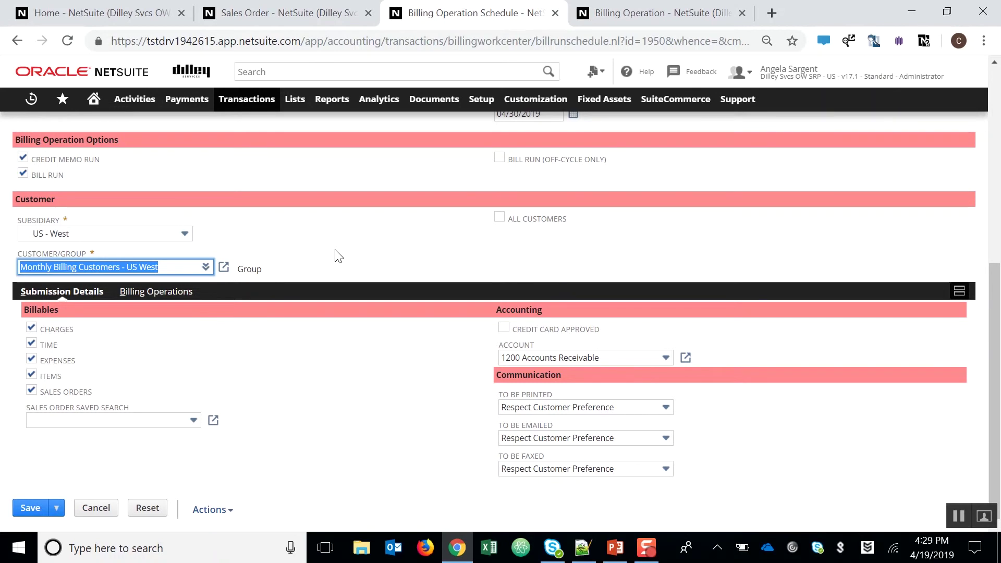
{"action": "left_click", "coordinate": [303, 343]}
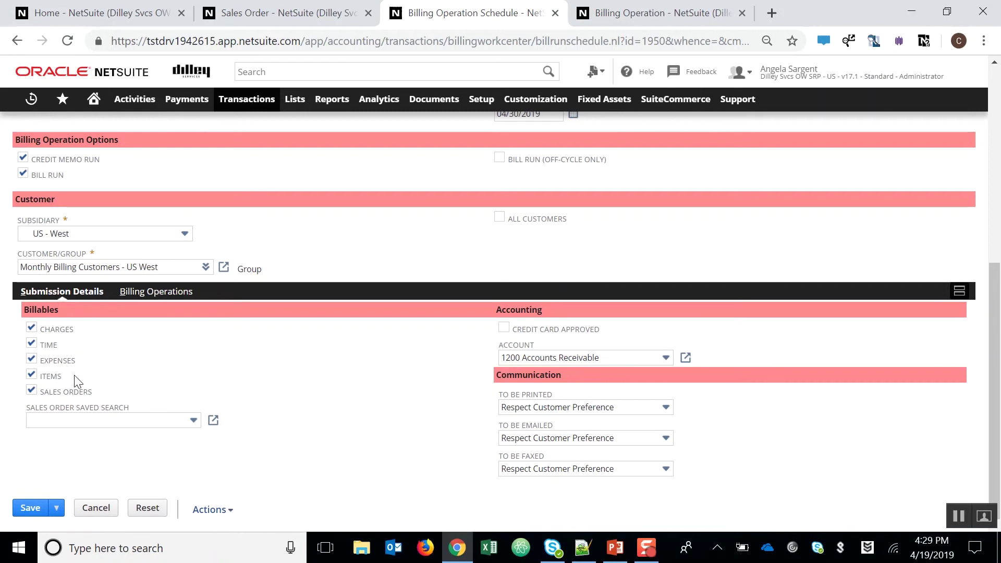
{"action": "left_click_drag", "start_coordinate": [104, 396], "coordinate": [42, 399]}
{"action": "left_click", "coordinate": [219, 393]}
Set the schedule's To Be Emailed communication option to Yes.
{"action": "left_click", "coordinate": [529, 439]}
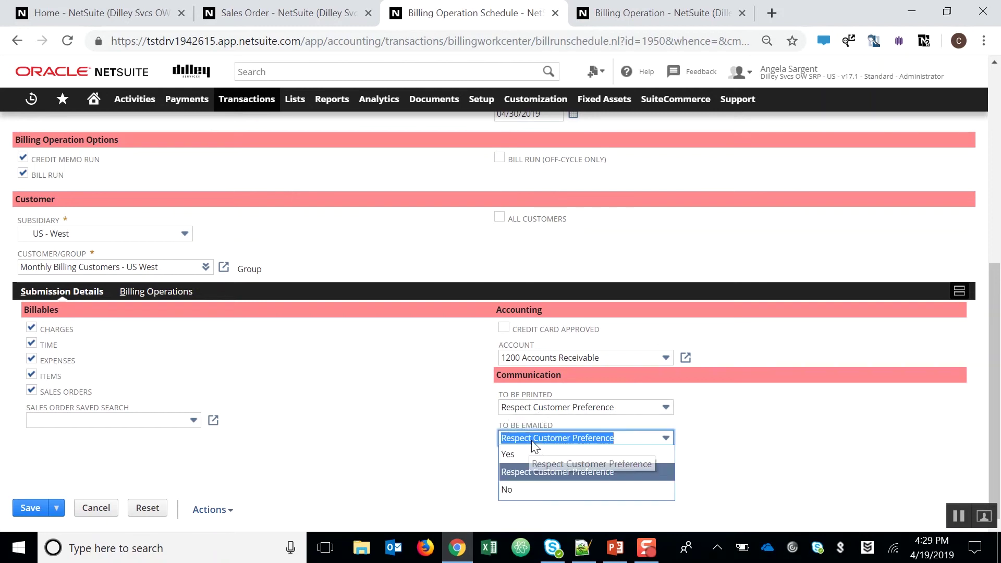
{"action": "left_click", "coordinate": [527, 455]}
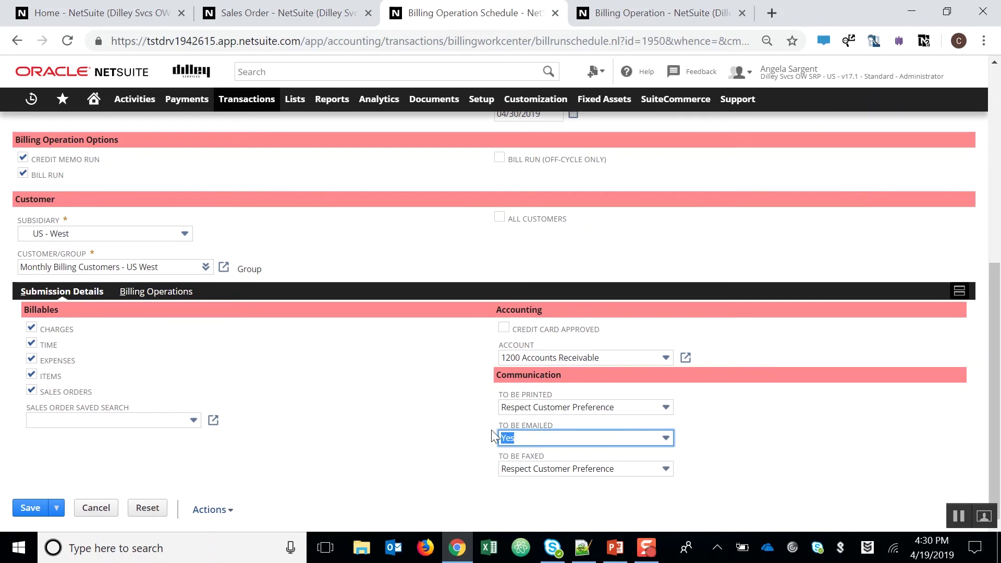
{"action": "left_click", "coordinate": [432, 438]}
Save the billing operation schedule and run it immediately.
{"action": "scroll", "coordinate": [443, 405], "scroll_direction": "up", "scroll_amount": 10}
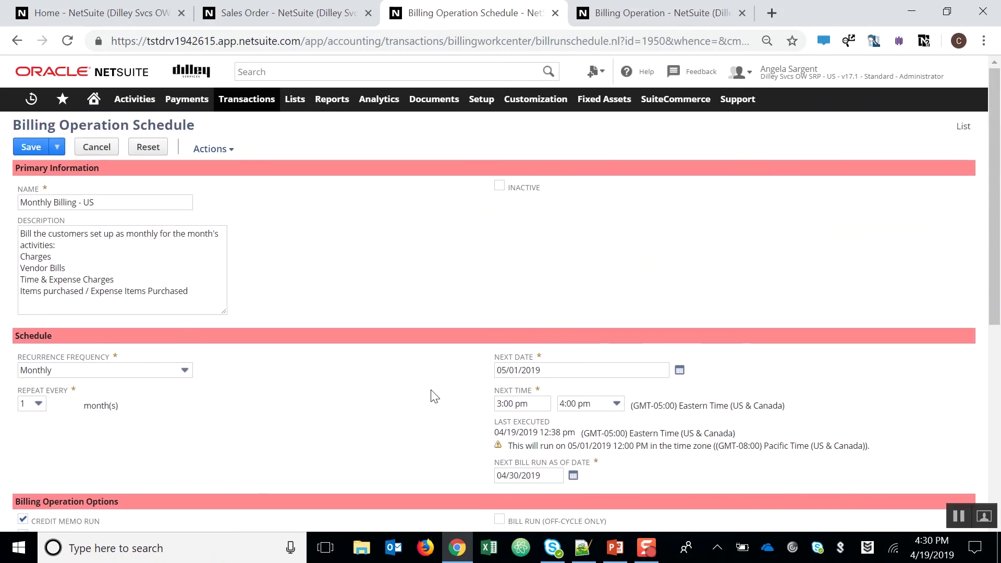
{"action": "left_click", "coordinate": [26, 148]}
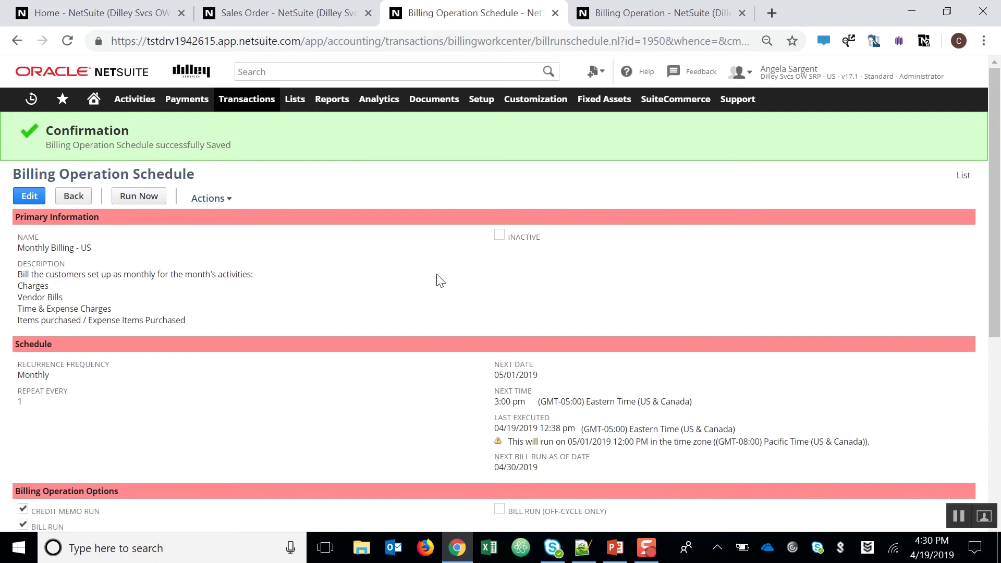
{"action": "left_click", "coordinate": [137, 197]}
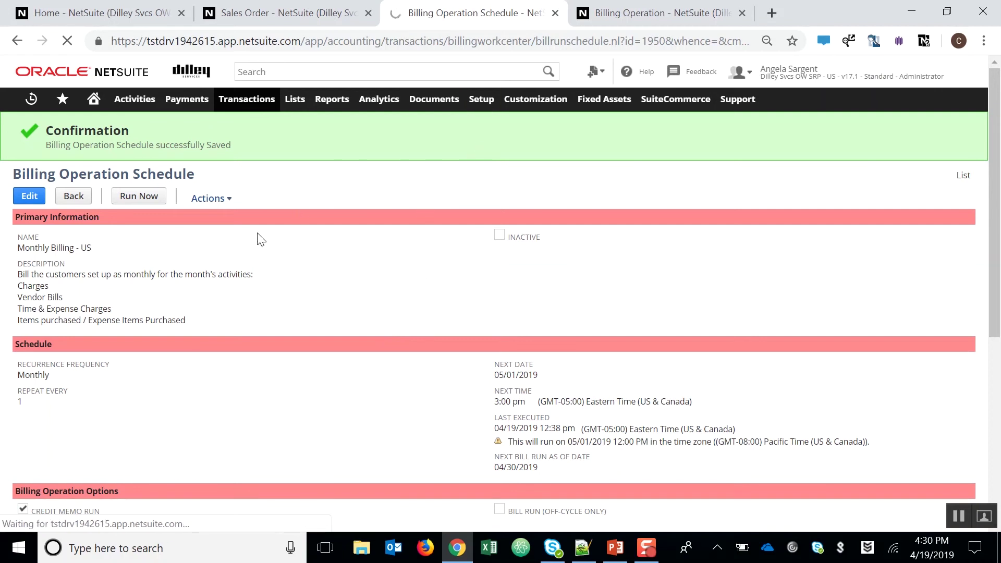
Examine the record, success and invoice counts in the summary of the earlier Monthly Billing - US billing operation.
{"action": "left_click", "coordinate": [658, 16]}
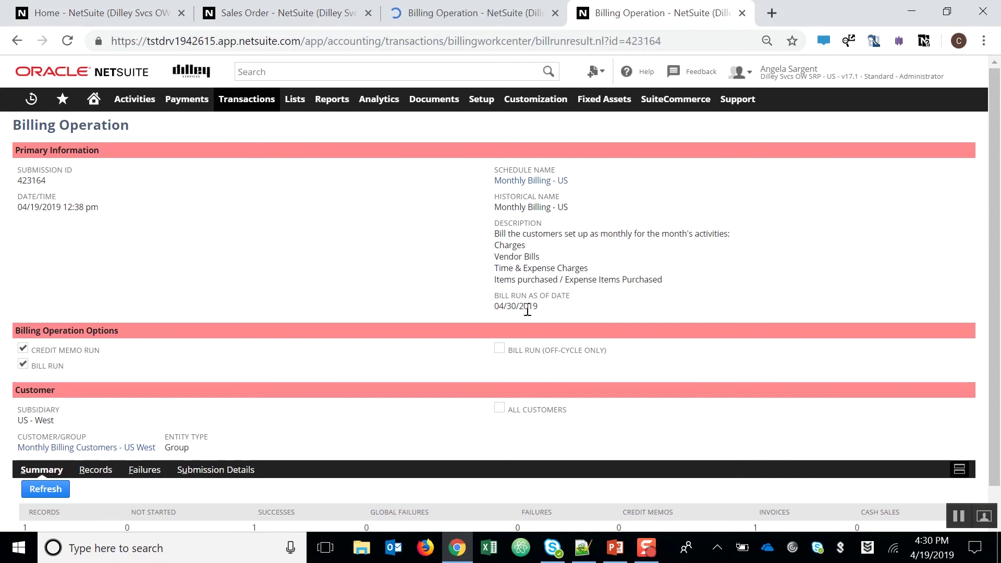
{"action": "scroll", "coordinate": [313, 282], "scroll_direction": "down", "scroll_amount": 1}
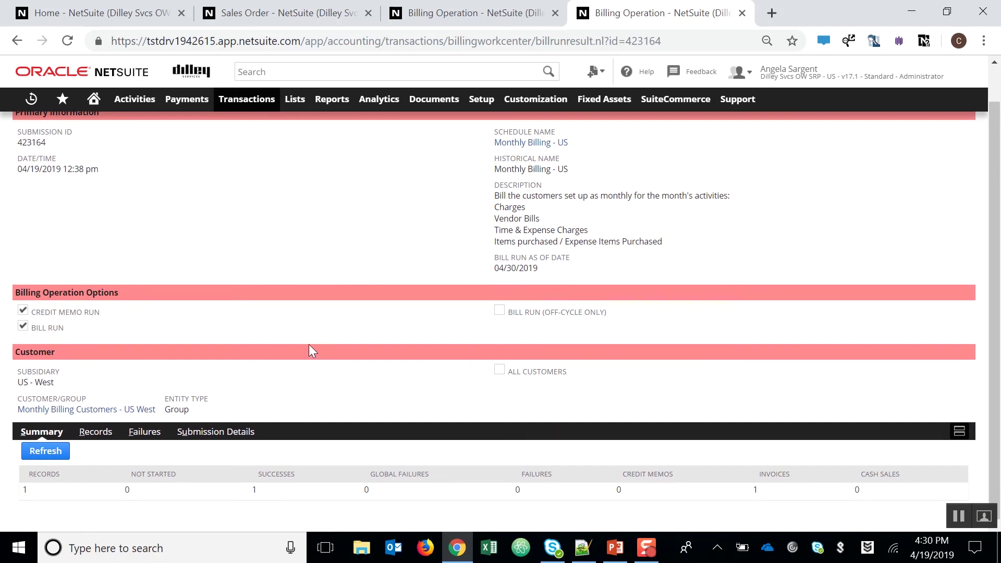
{"action": "double_click", "coordinate": [25, 489]}
{"action": "double_click", "coordinate": [252, 490]}
{"action": "double_click", "coordinate": [755, 490]}
Open the invoice listed in the billing operation's records in a separate browser tab.
{"action": "left_click", "coordinate": [99, 432]}
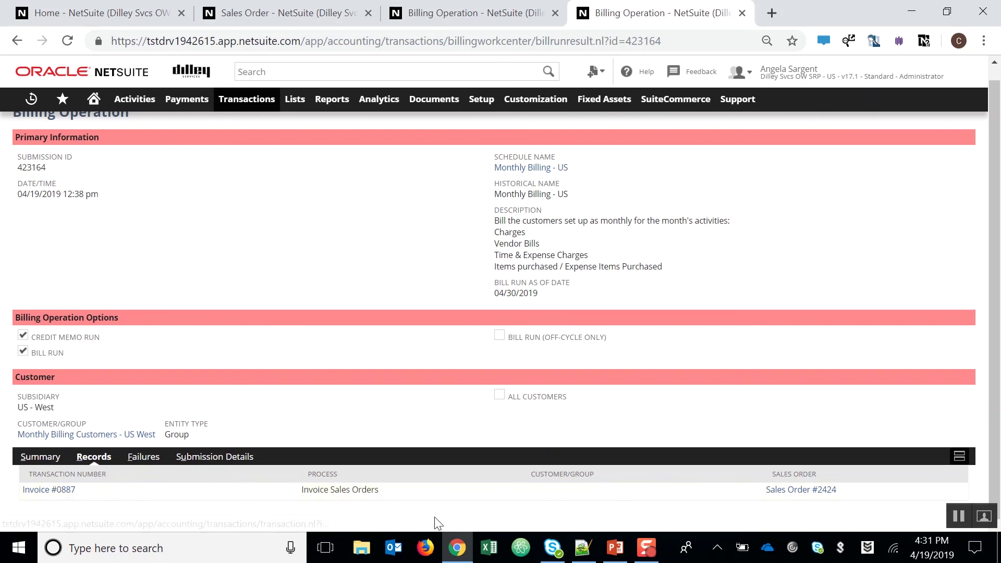
{"action": "right_click", "coordinate": [64, 489]}
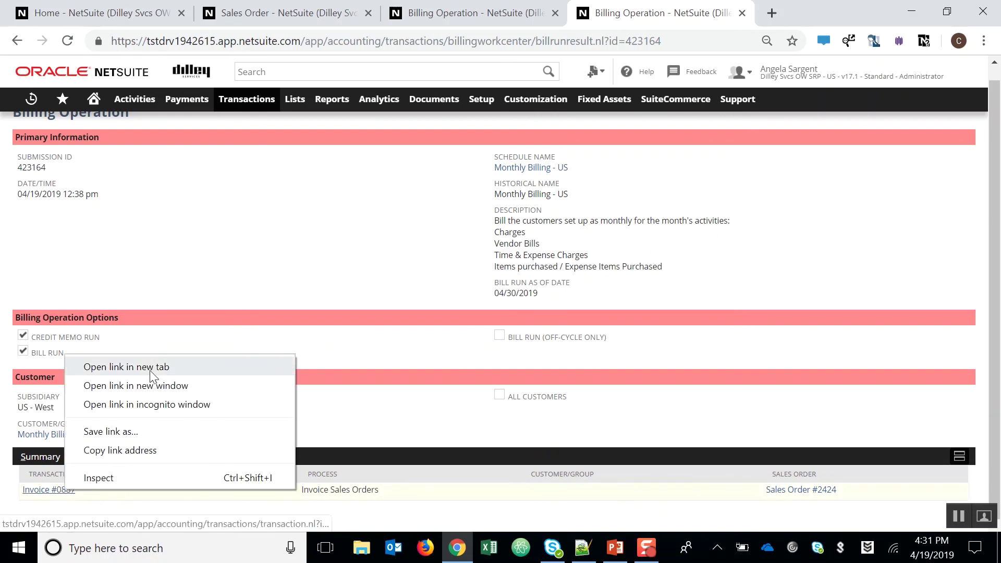
{"action": "left_click", "coordinate": [151, 370]}
{"action": "left_click", "coordinate": [740, 13]}
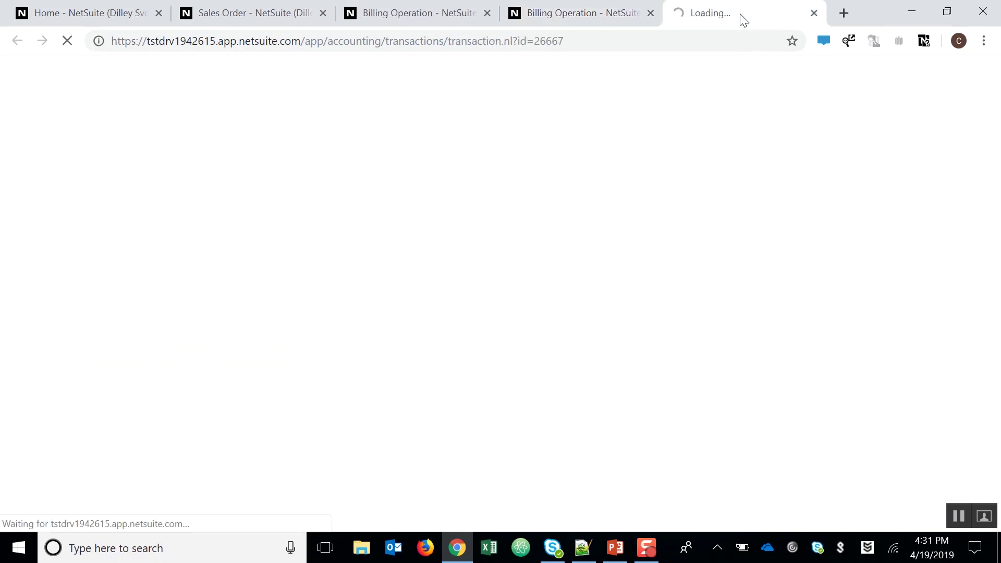